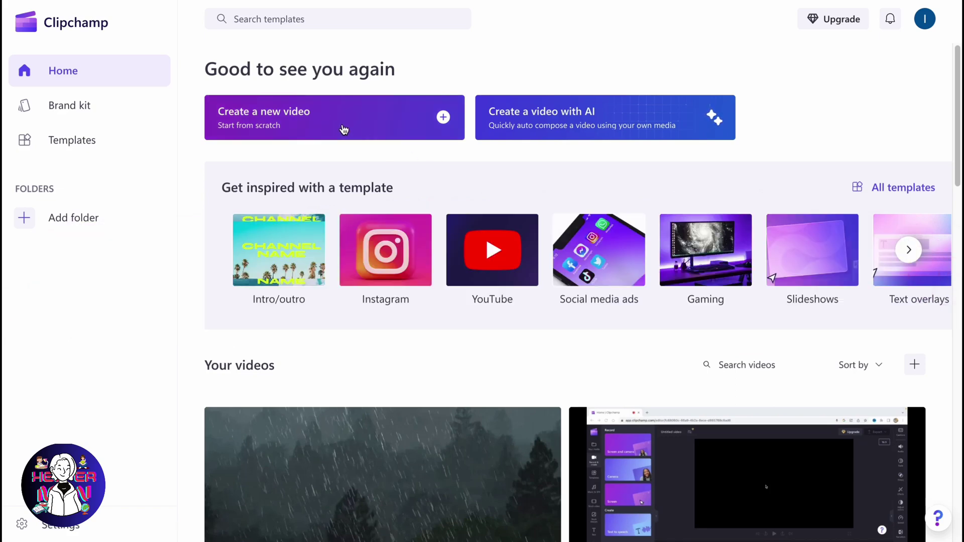
Start a blank video and pick '1-Minute Nature Background Sound.mp4' from the Desktop to import.
click(343, 129)
click(126, 53)
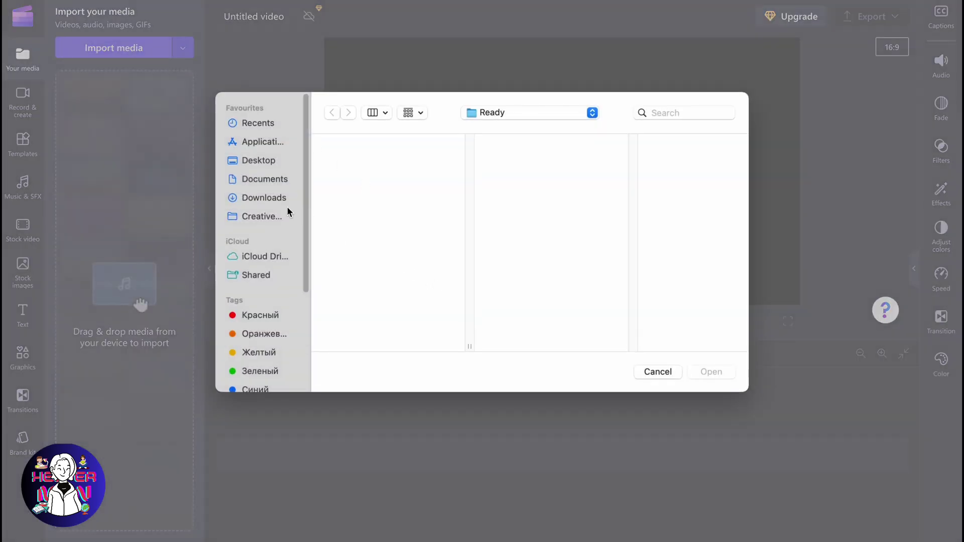
click(258, 160)
scroll(449, 273, down, 5)
scroll(415, 314, down, 5)
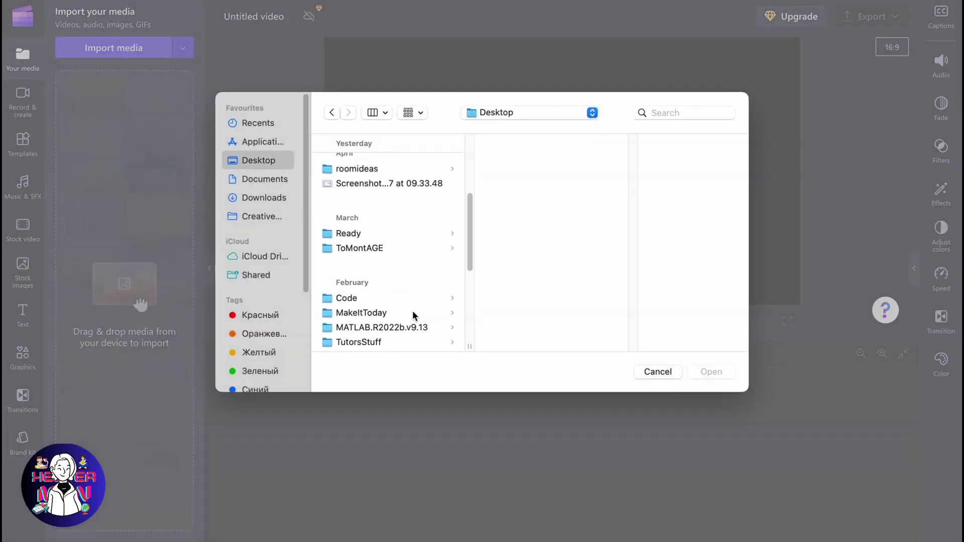
scroll(398, 314, down, 5)
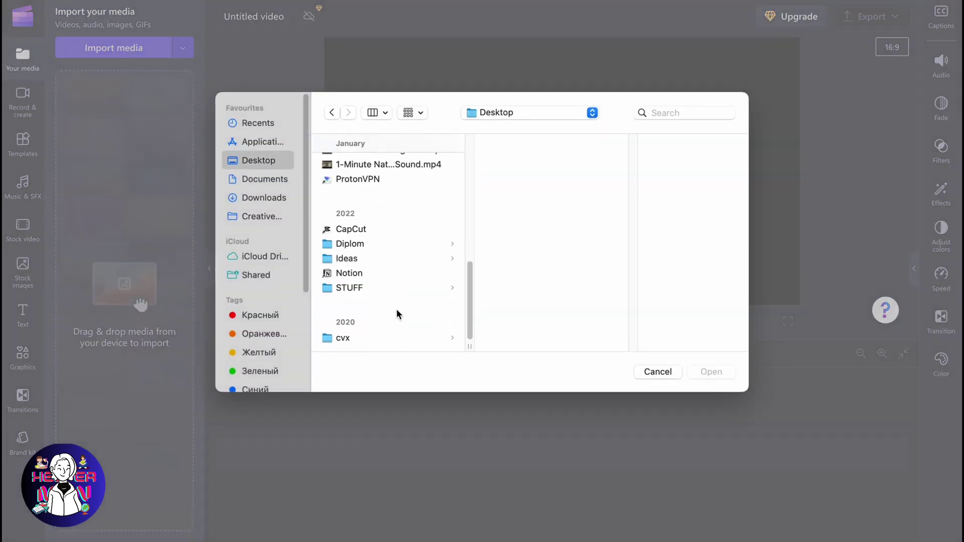
click(385, 165)
Import the nature clip, place it on the timeline, and trim both ends to 42.74 seconds.
click(708, 373)
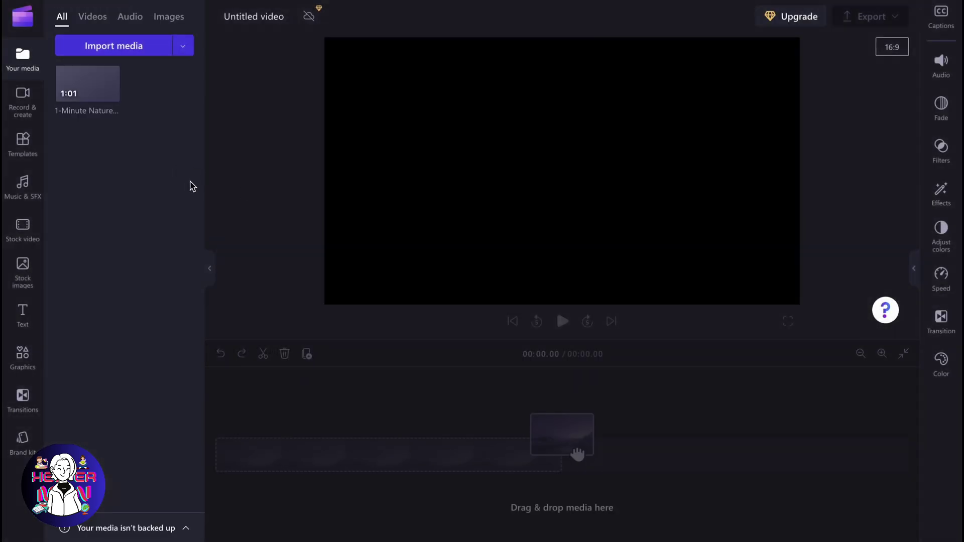
drag(89, 81, 266, 452)
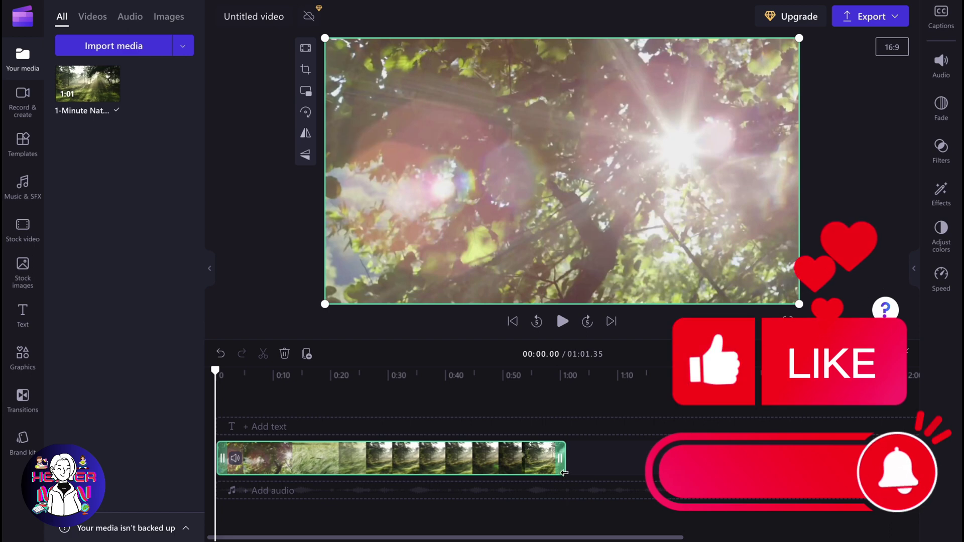
drag(564, 457, 482, 455)
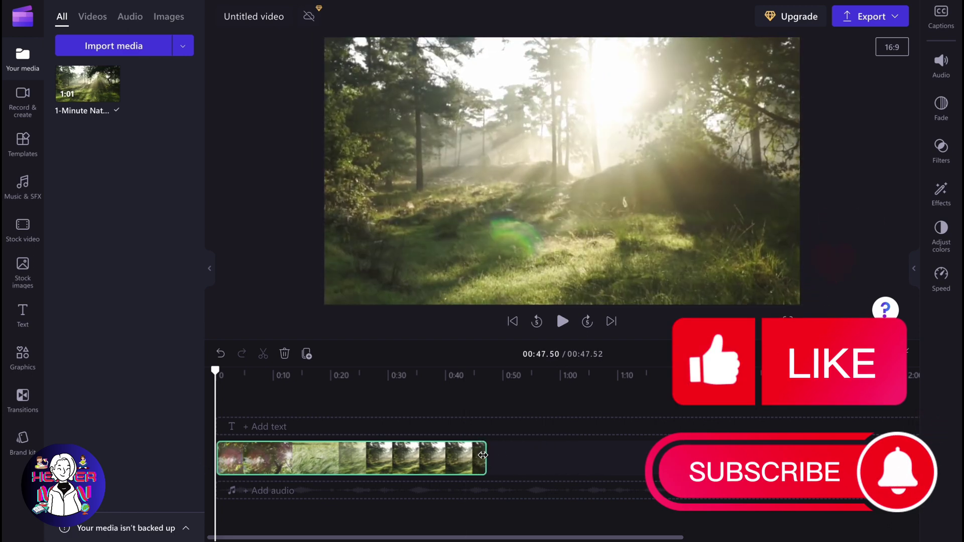
ctrl+scroll(440, 443, up, 2)
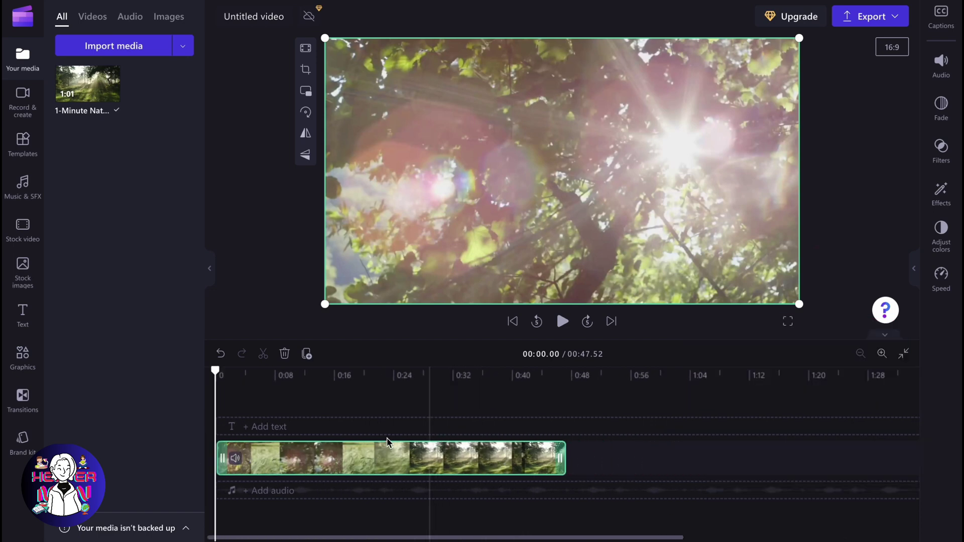
drag(222, 458, 256, 454)
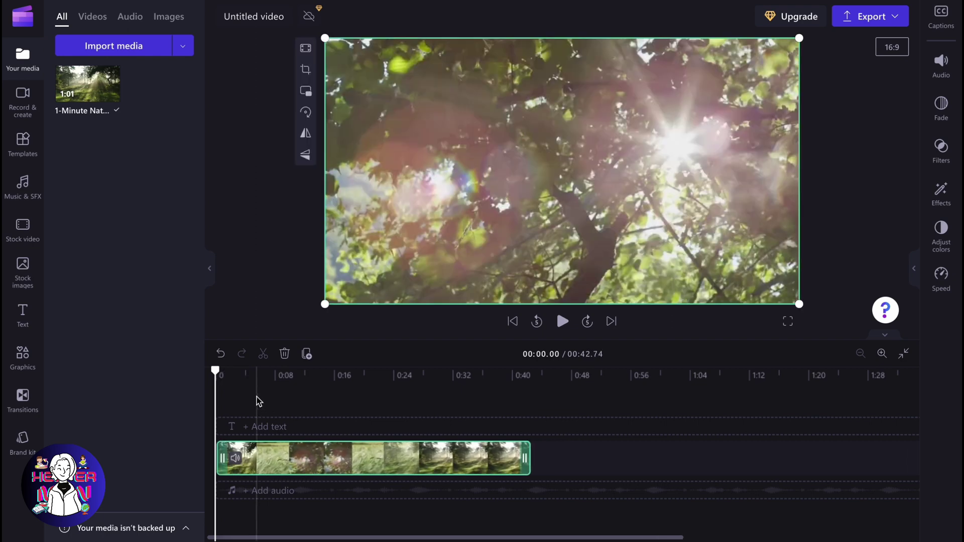
Split the nature clip at about 0:18 and 0:26, isolating a short middle piece.
drag(216, 372, 349, 383)
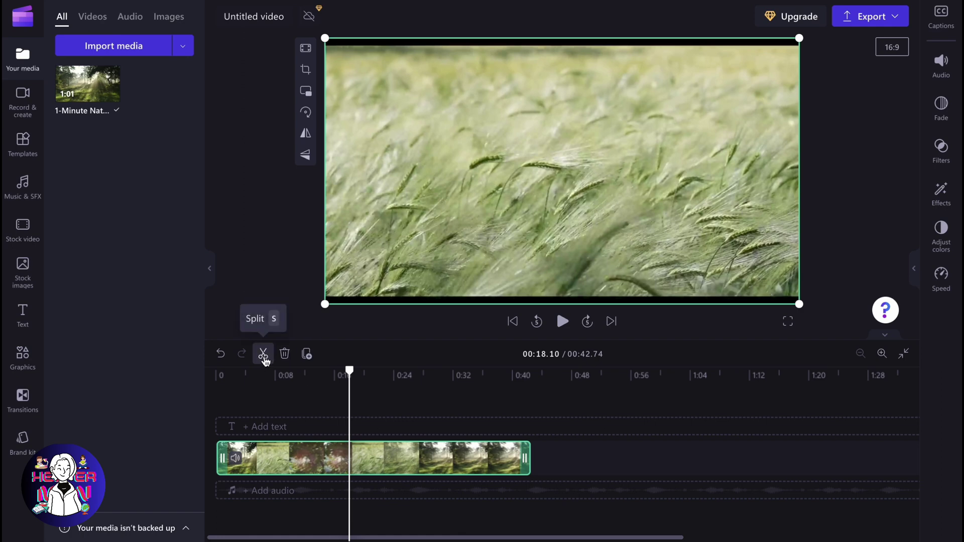
click(264, 356)
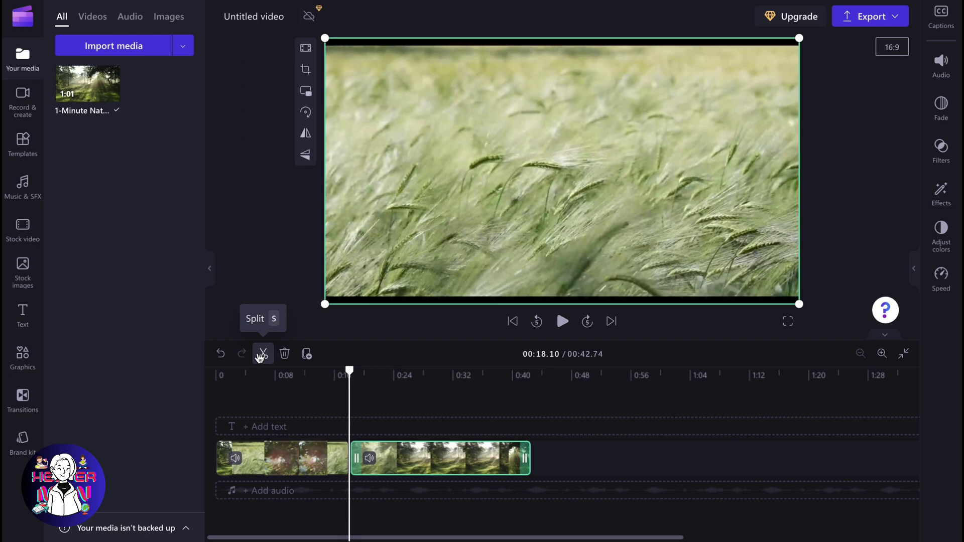
drag(357, 370, 409, 371)
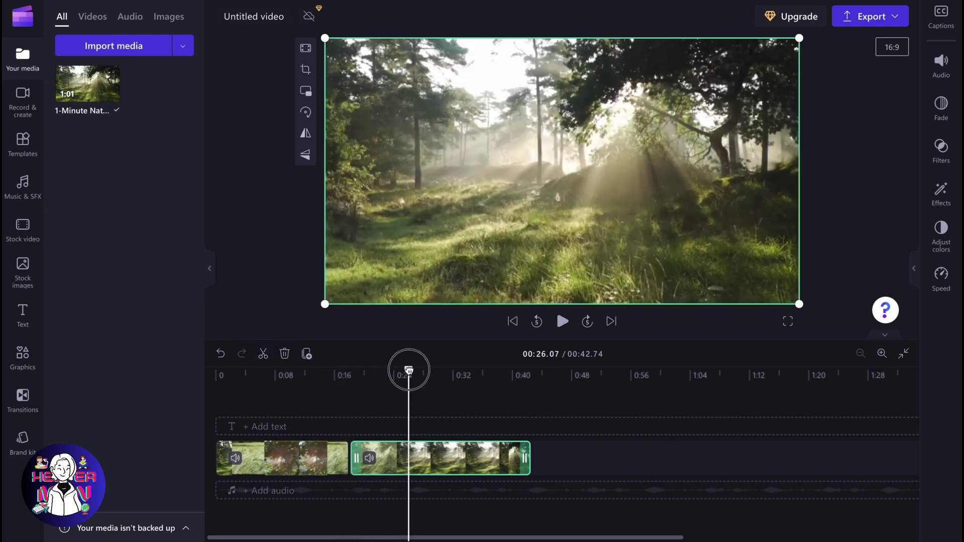
key(s)
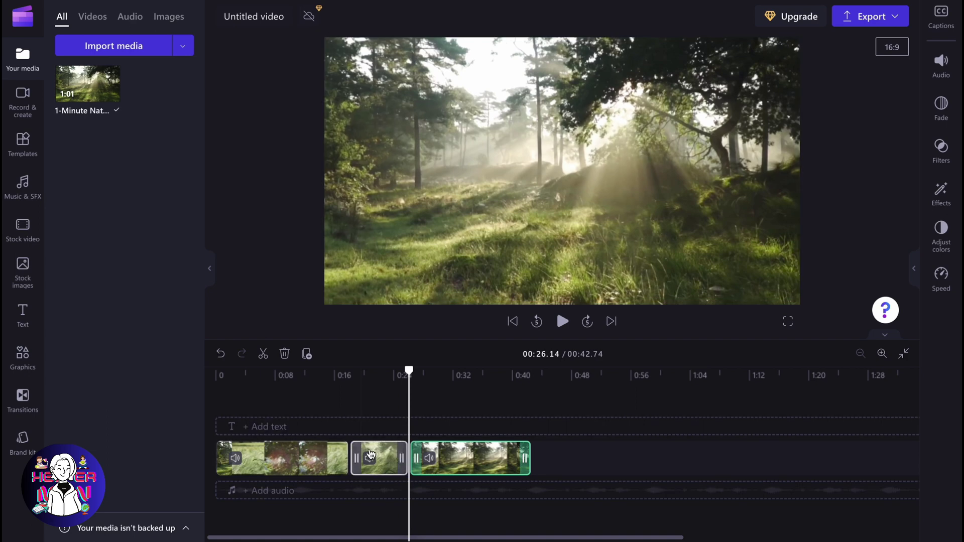
Delete the middle piece and join the last piece to the first, making 34.71 seconds.
click(380, 457)
key(Delete)
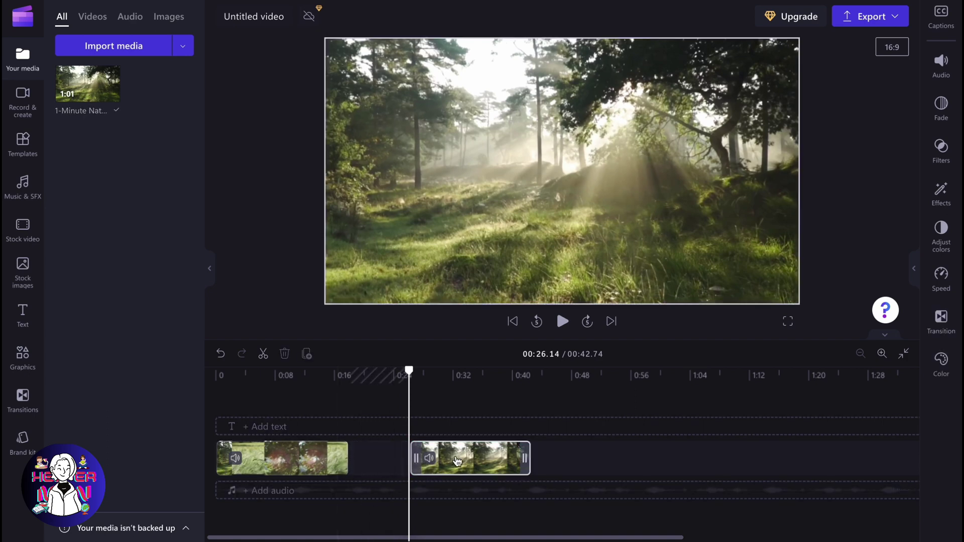
drag(459, 458, 399, 458)
drag(413, 371, 343, 373)
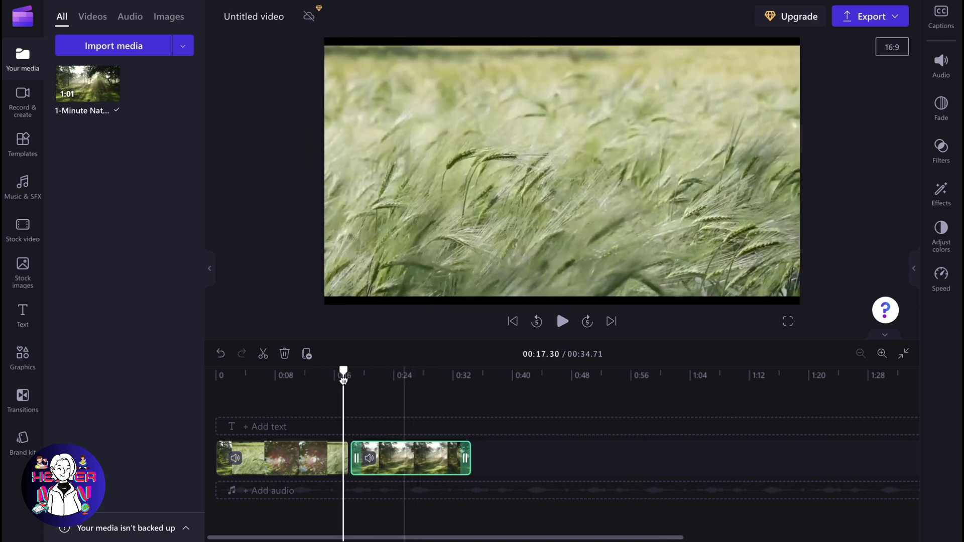
scroll(343, 379, up, 3)
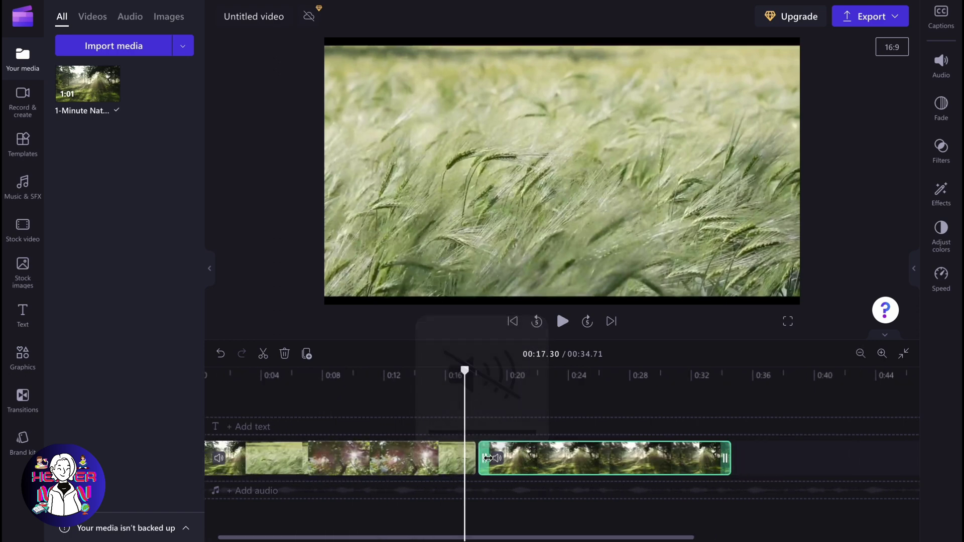
Trim a little off the first piece's end and rejoin the second piece, totaling 34.61 seconds.
drag(486, 456, 536, 453)
click(452, 457)
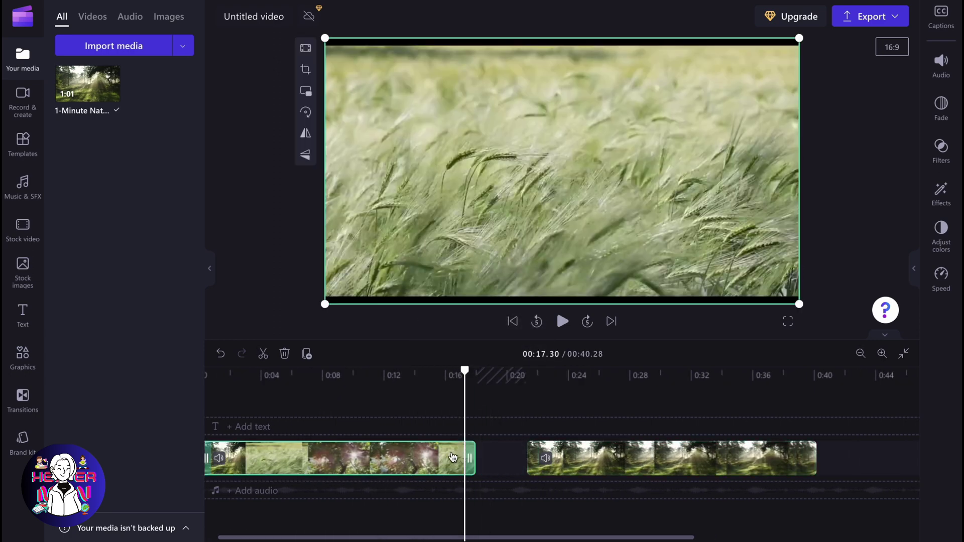
drag(464, 455, 436, 457)
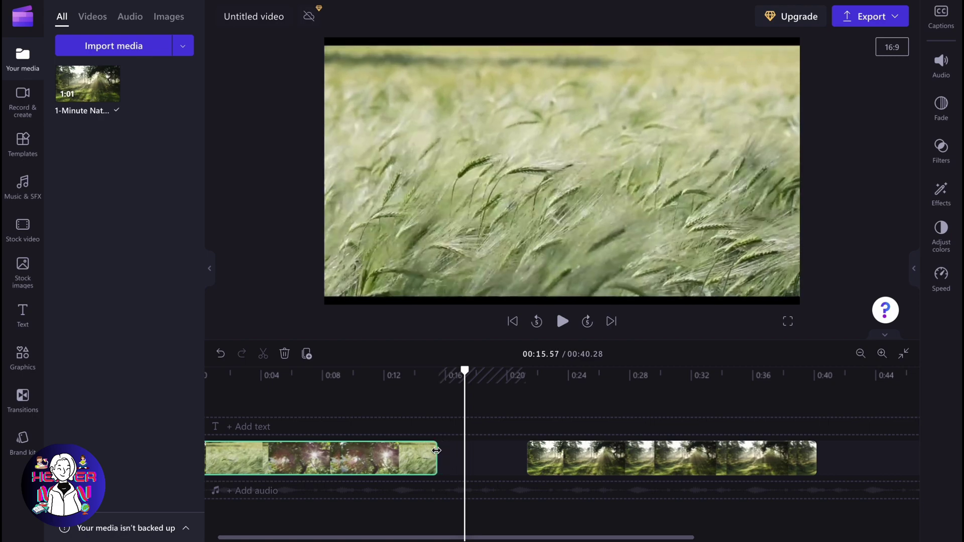
drag(579, 459, 493, 457)
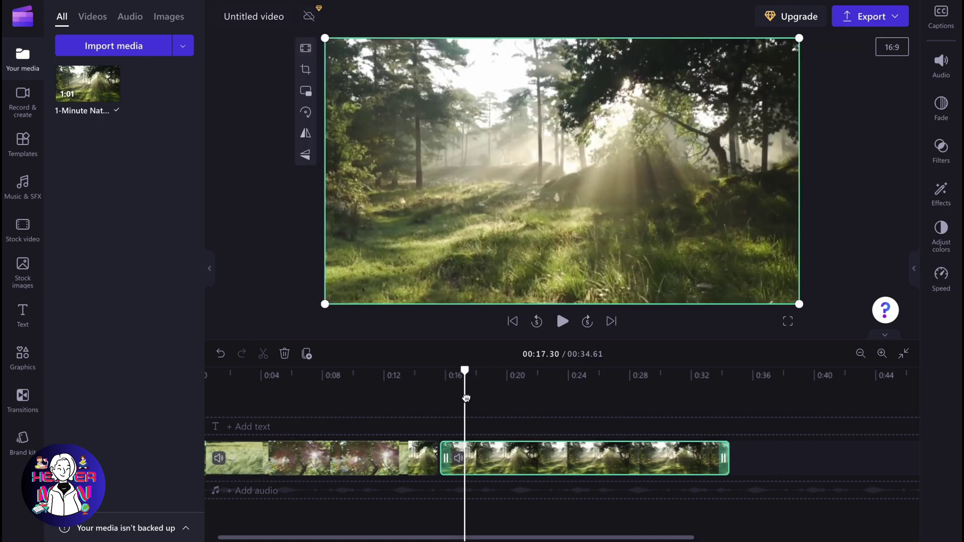
Play back from about 0:14 to check the join between the two pieces.
drag(466, 371, 419, 375)
key(space)
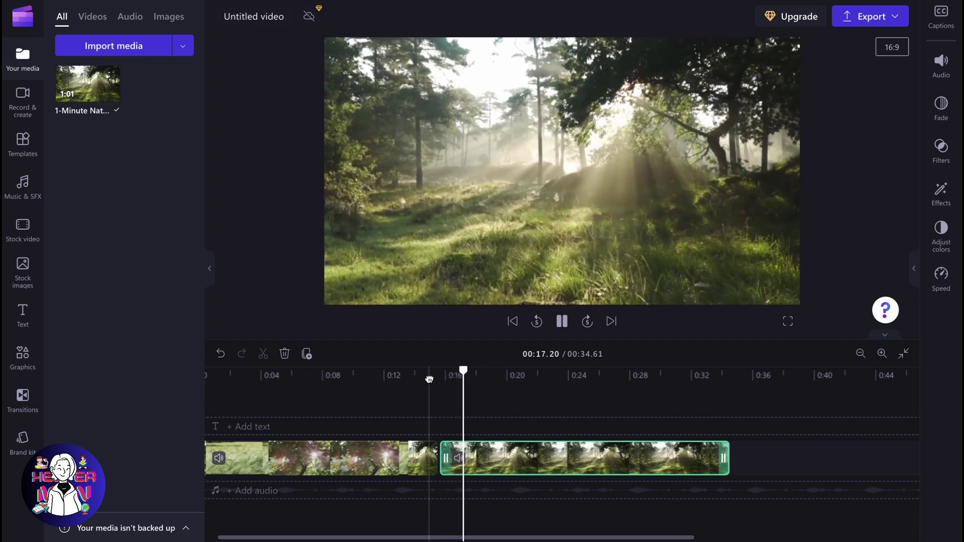
click(733, 186)
Open the export quality menu, dismiss it without exporting, and select the second piece.
click(868, 17)
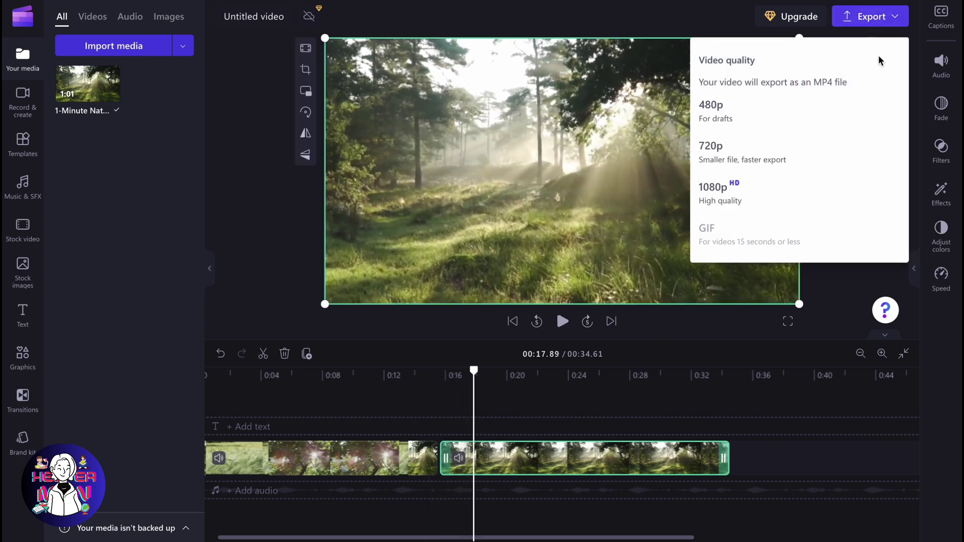
click(833, 304)
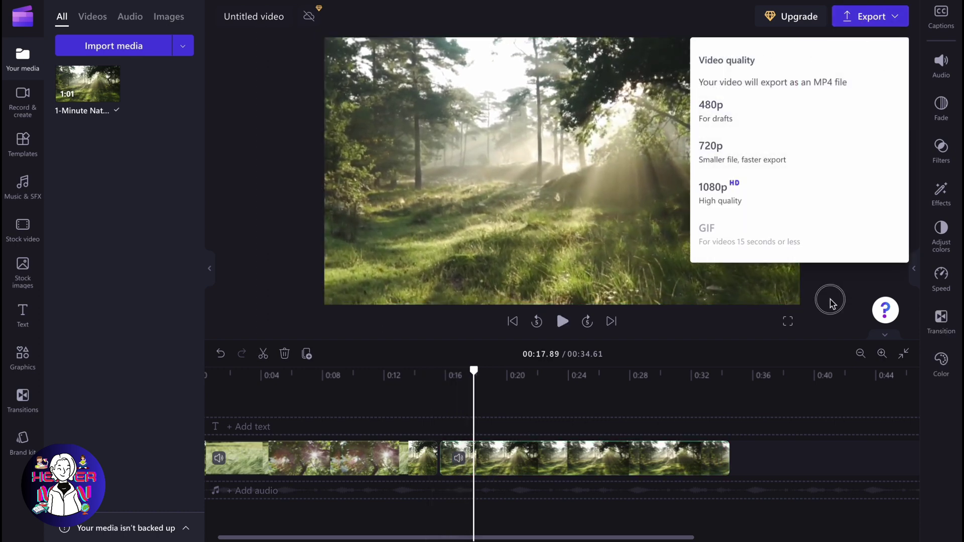
click(755, 235)
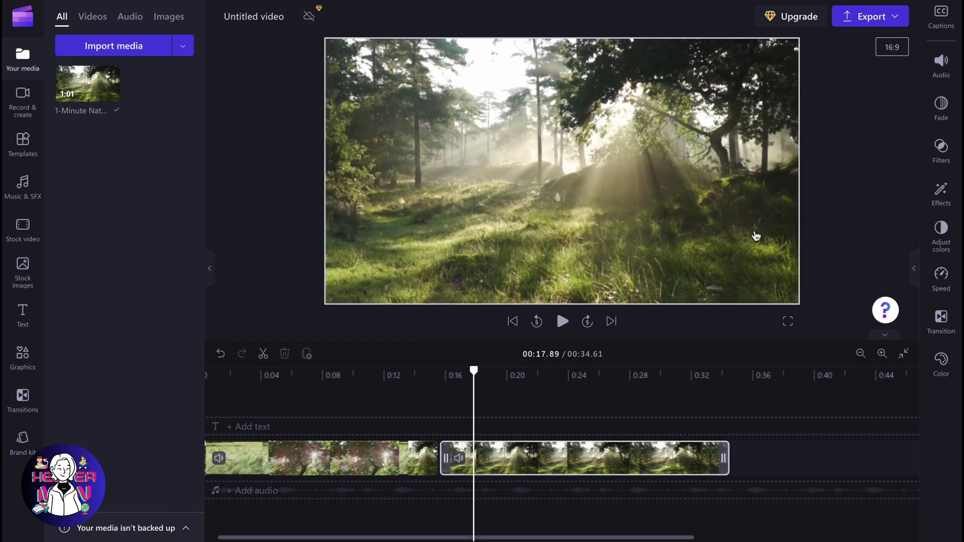